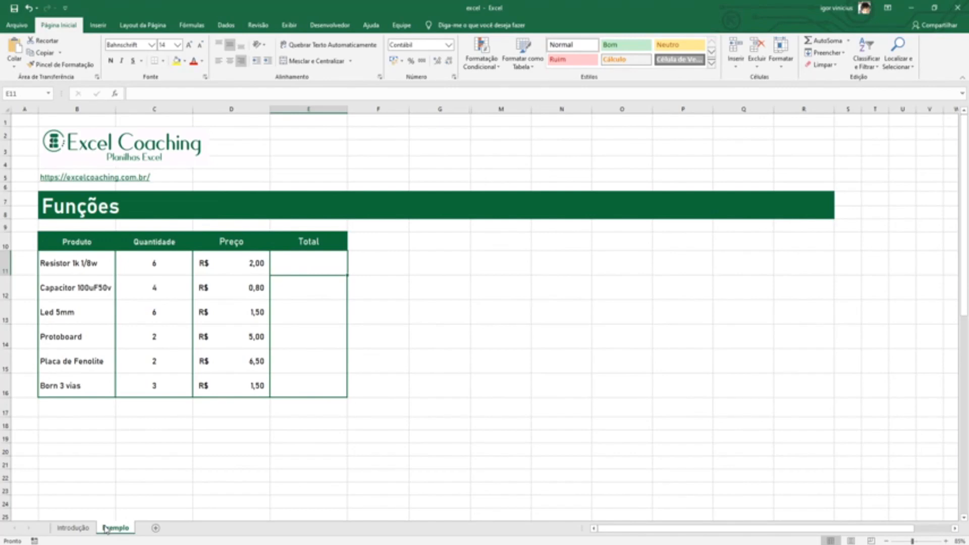
text(=)
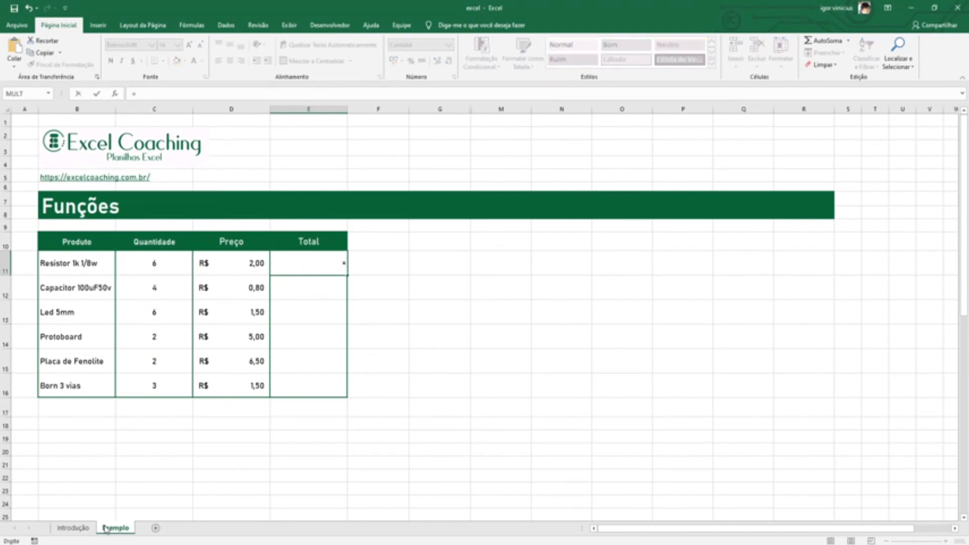
text(soma)
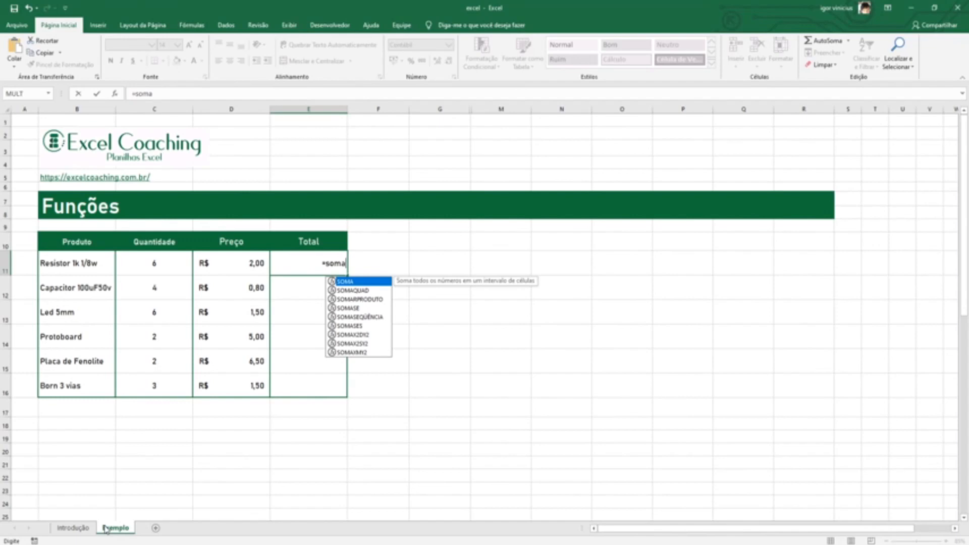
key(BackSpace)
key(BackSpace)
key(BackSpace)
key(BackSpace)
key(BackSpace)
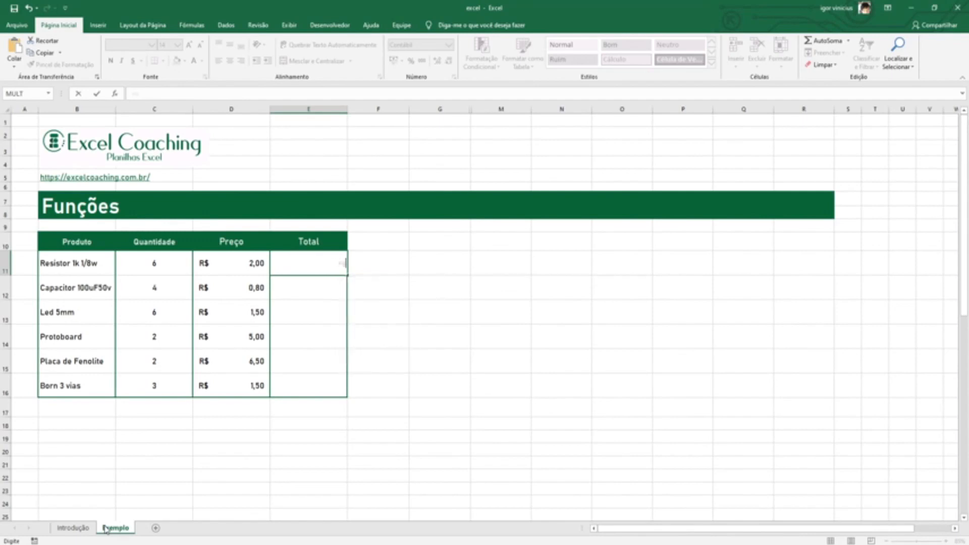
click(170, 93)
text(=soma)
key(BackSpace)
key(BackSpace)
key(BackSpace)
key(BackSpace)
key(Escape)
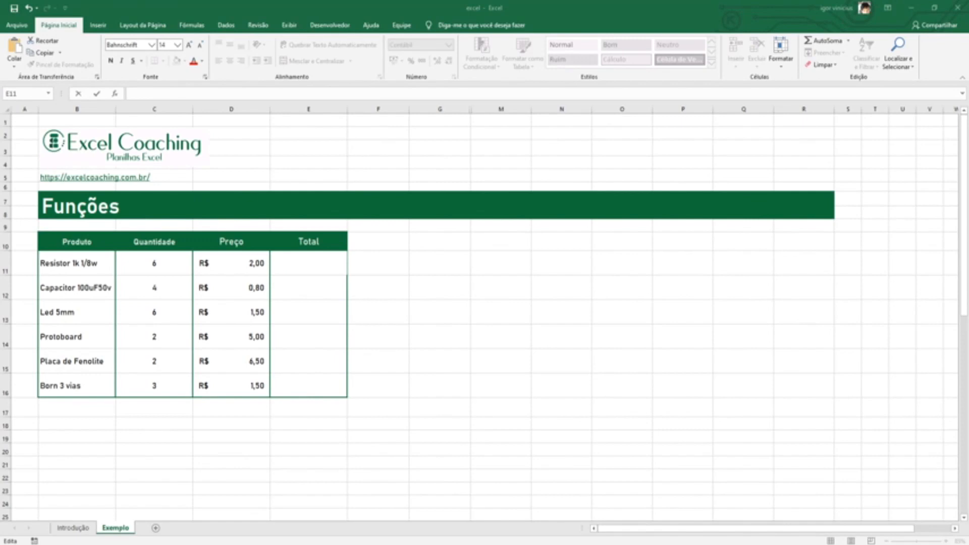
Open the Insert Function dialog for the Total cell of Resistor 1k 1/8w and reposition it near the formula bar
click(313, 255)
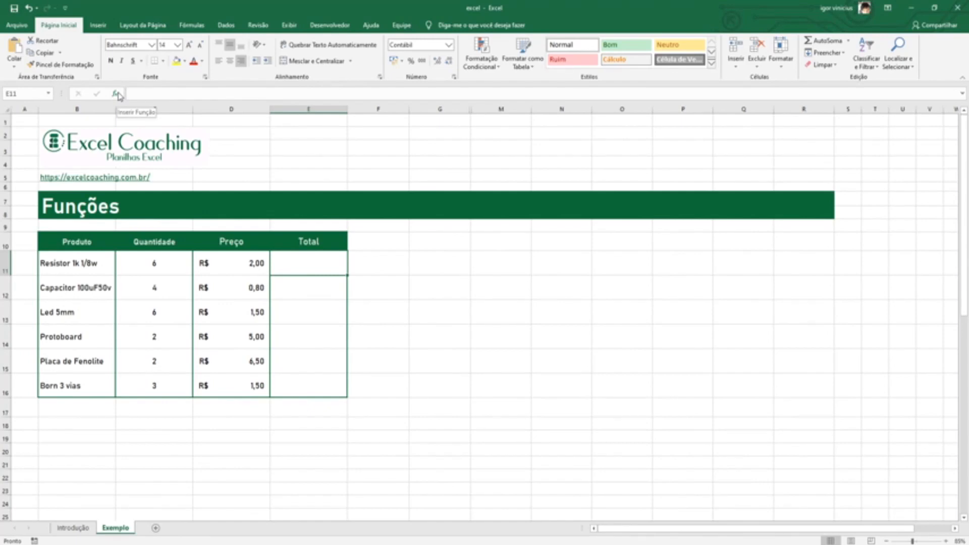
click(117, 94)
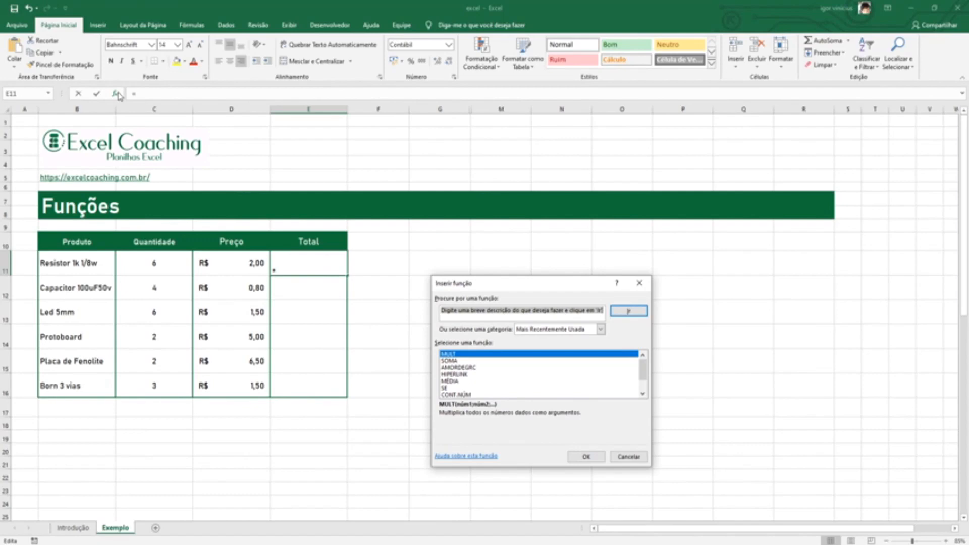
drag(515, 285, 401, 104)
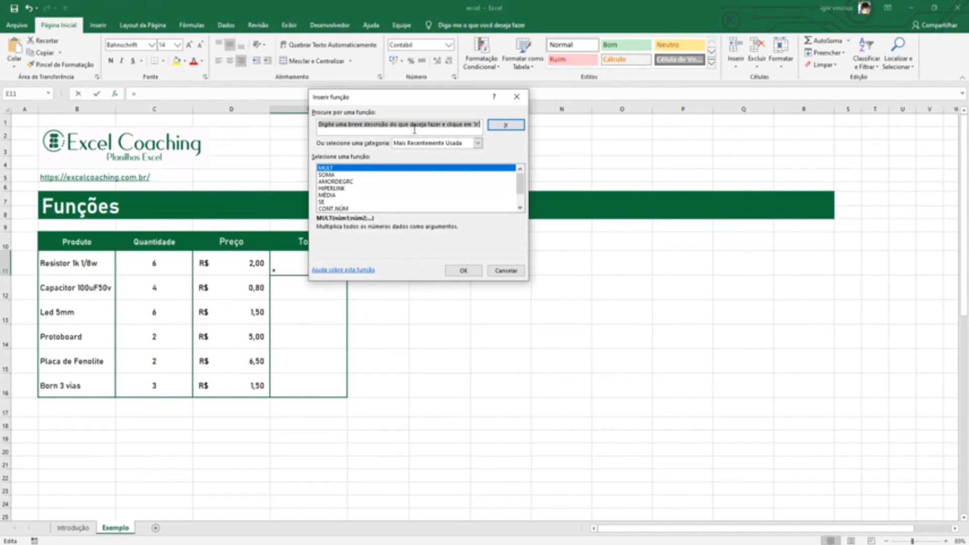
Review the available function categories and list the functions of the Tudo category
click(477, 144)
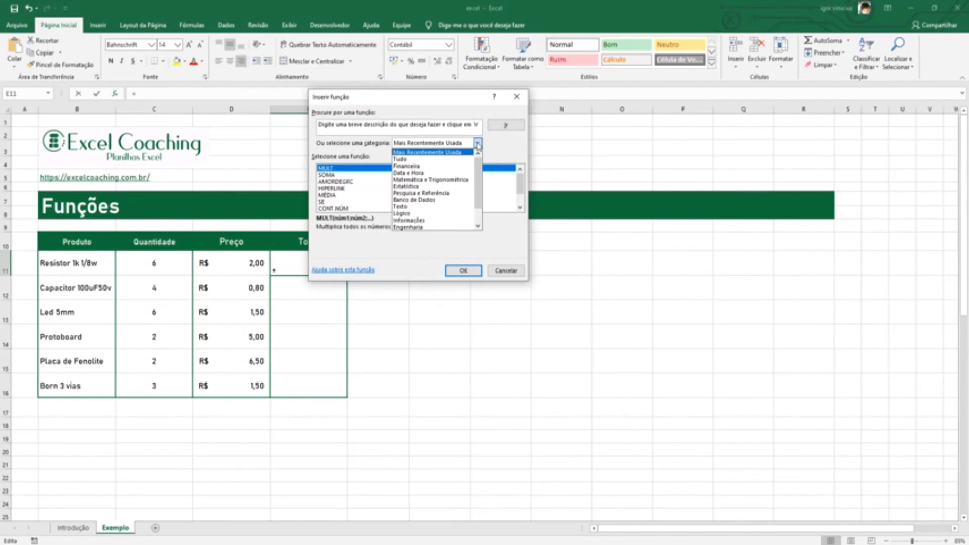
click(440, 101)
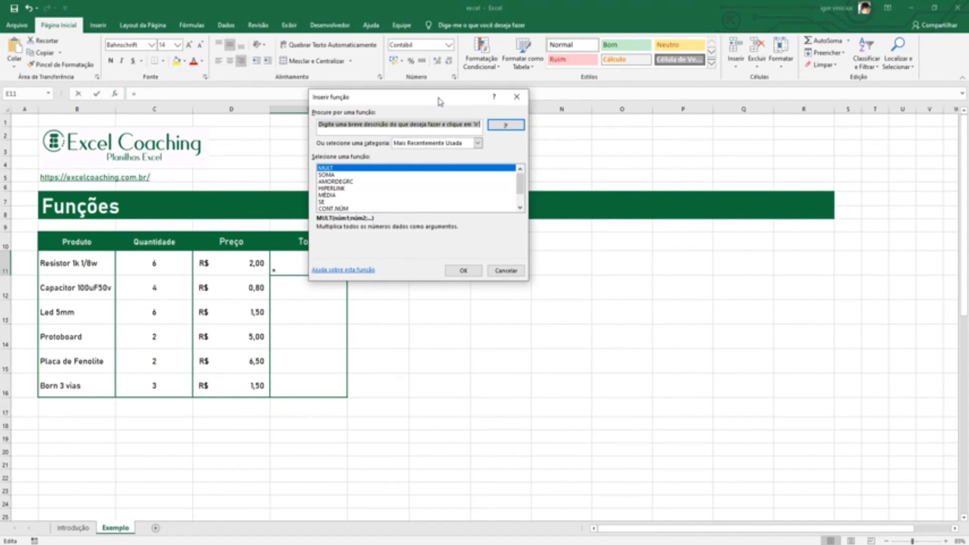
click(478, 143)
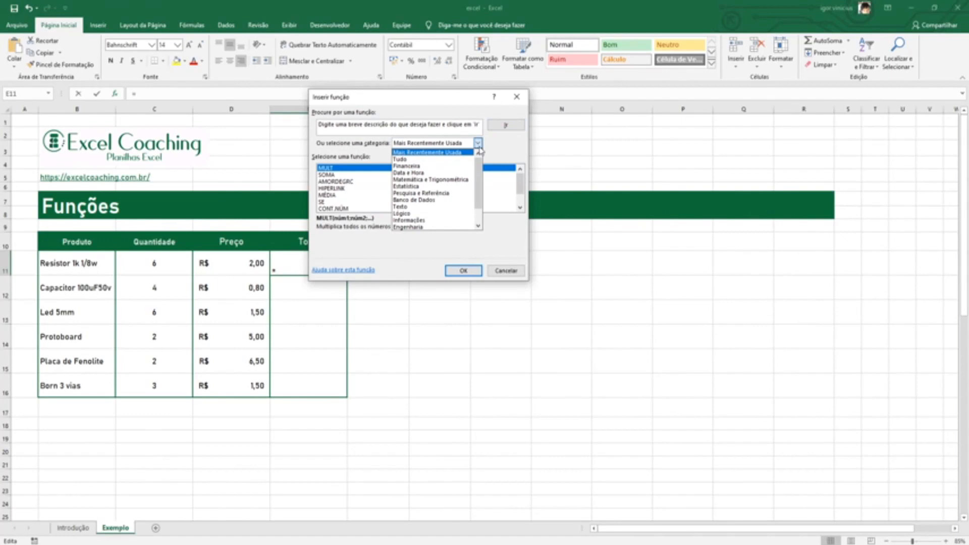
click(434, 158)
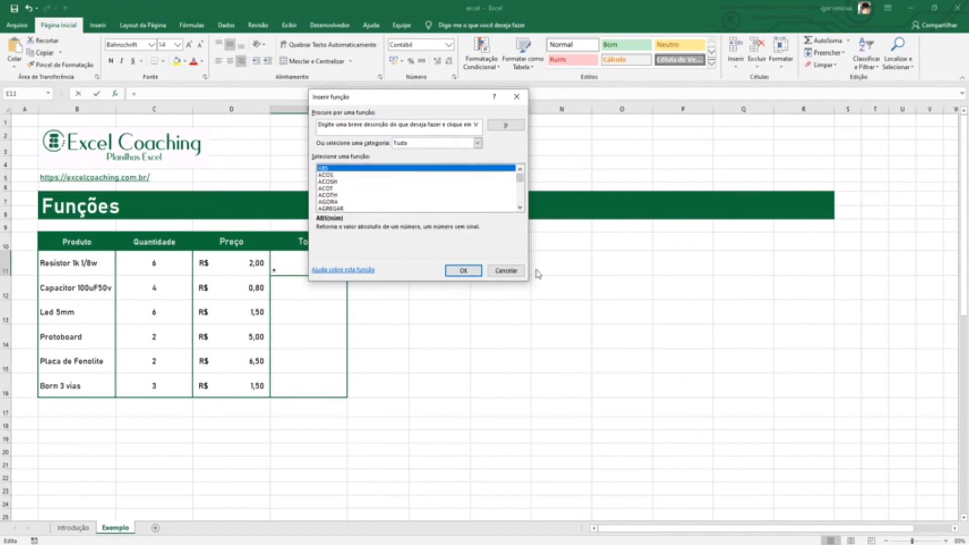
mouse_move(520, 178)
mouse_down()
mouse_move(519, 206)
mouse_move(520, 174)
mouse_up()
Switch the function category to Texto and look through its list of functions
click(478, 144)
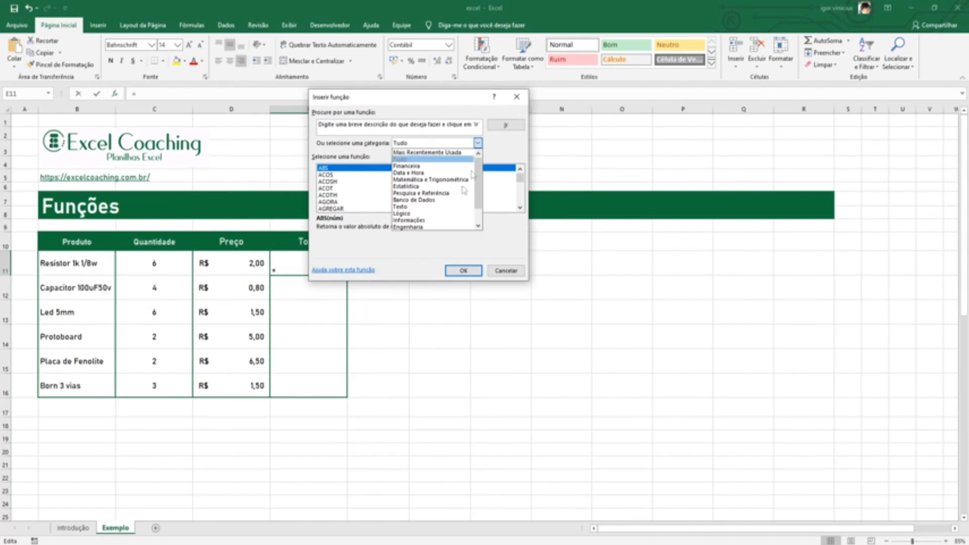
click(404, 206)
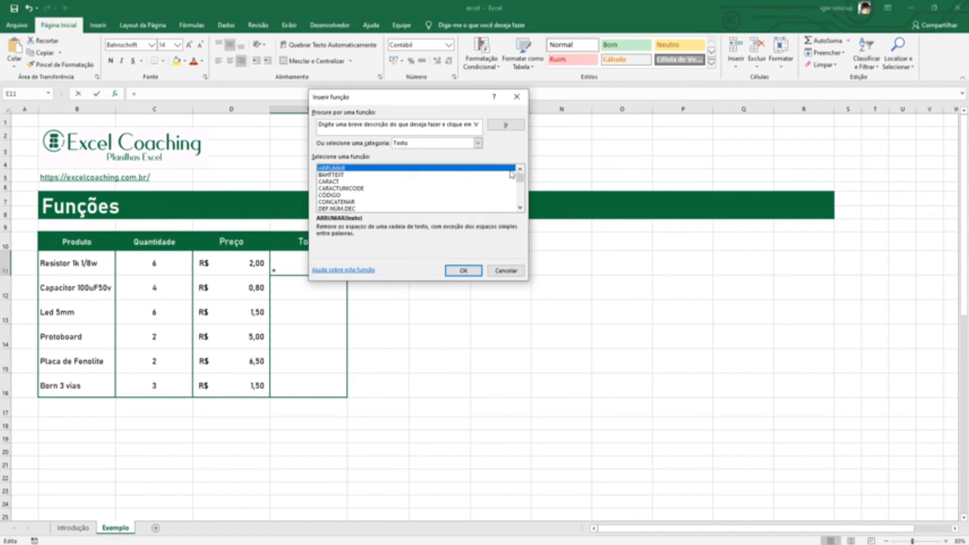
drag(520, 185, 521, 207)
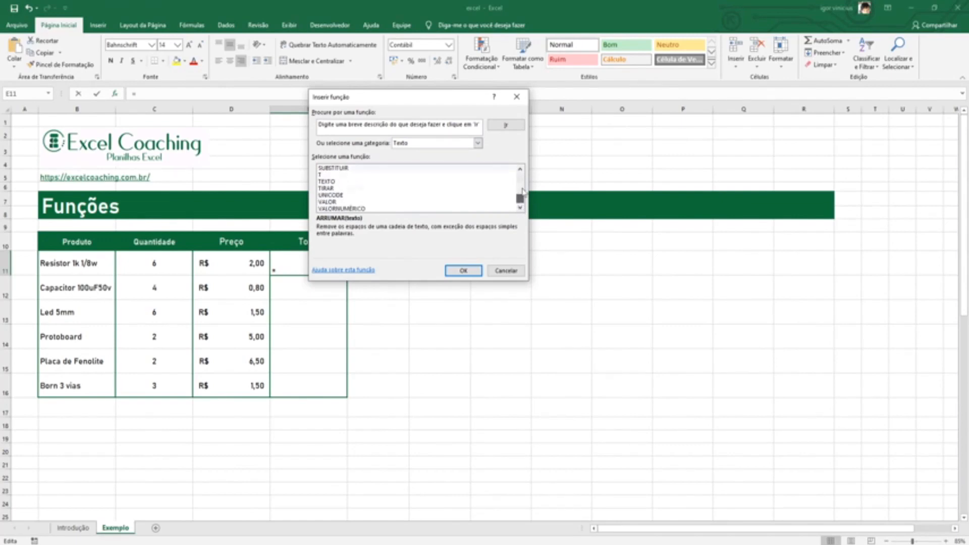
drag(523, 193, 529, 150)
Switch the function category to Web to view its functions
click(478, 143)
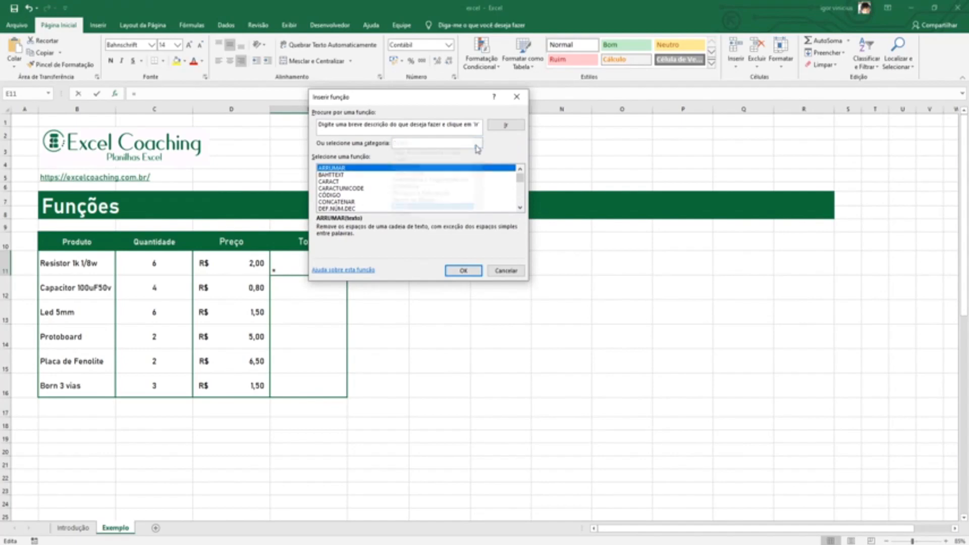
drag(479, 200, 477, 222)
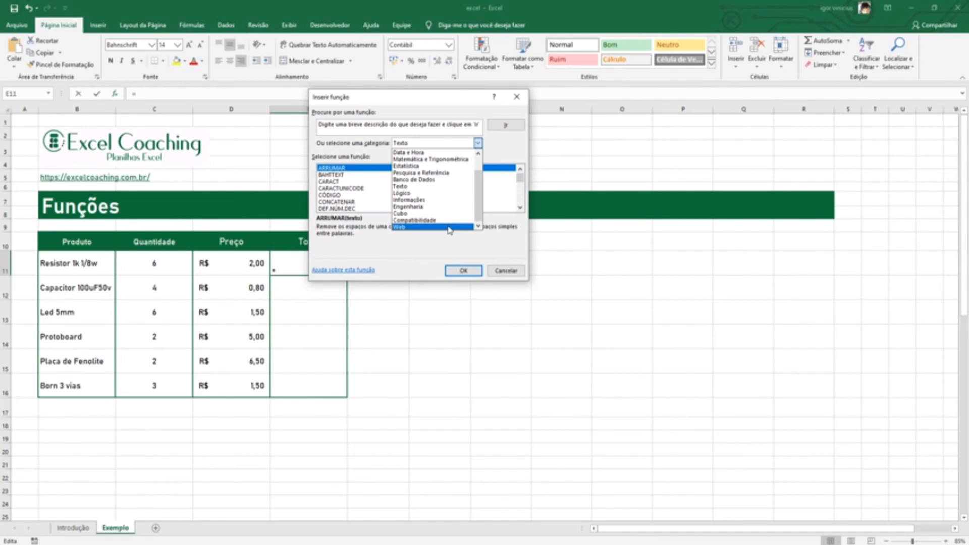
click(448, 227)
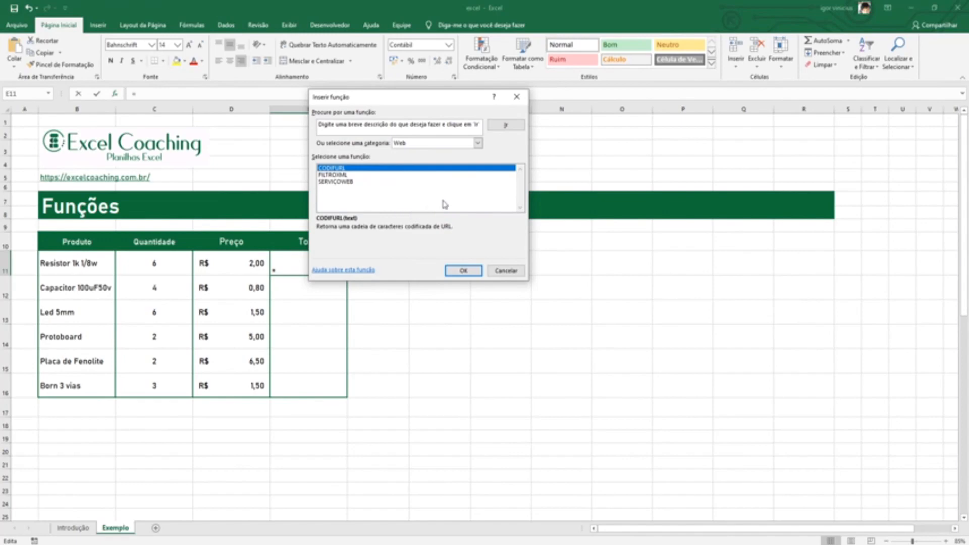
Switch the function category to Pesquisa e Referência and select HIPERLINK to read its description
click(478, 144)
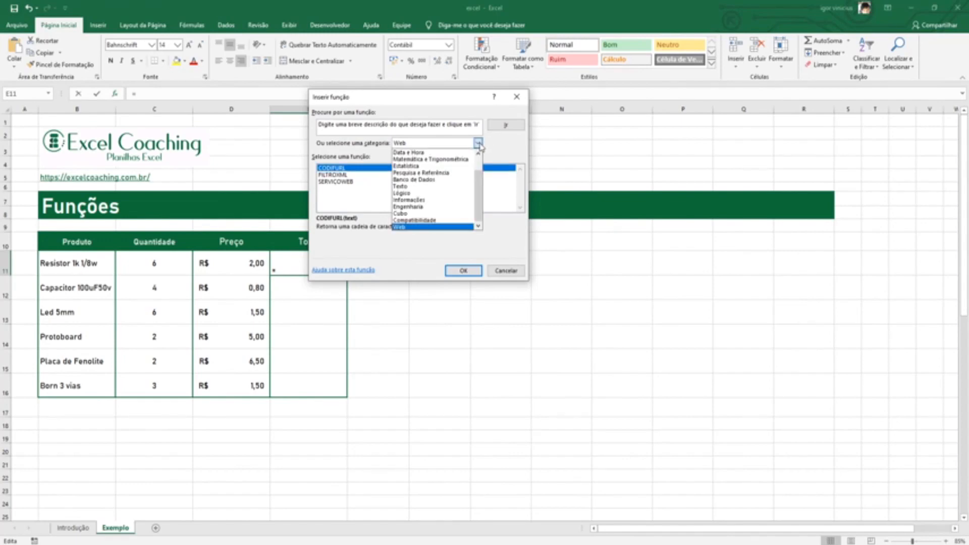
scroll(454, 186, up, 1)
click(457, 176)
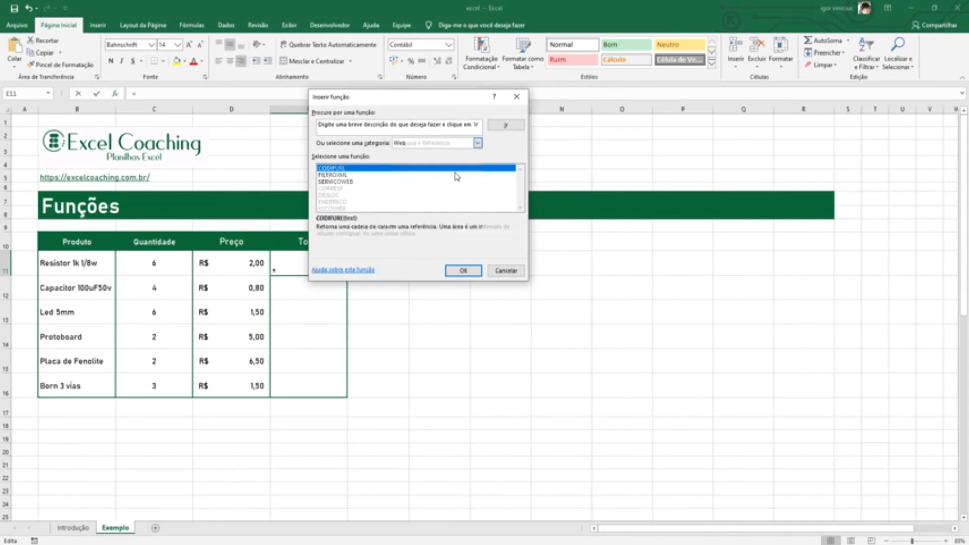
drag(522, 179, 519, 187)
click(343, 202)
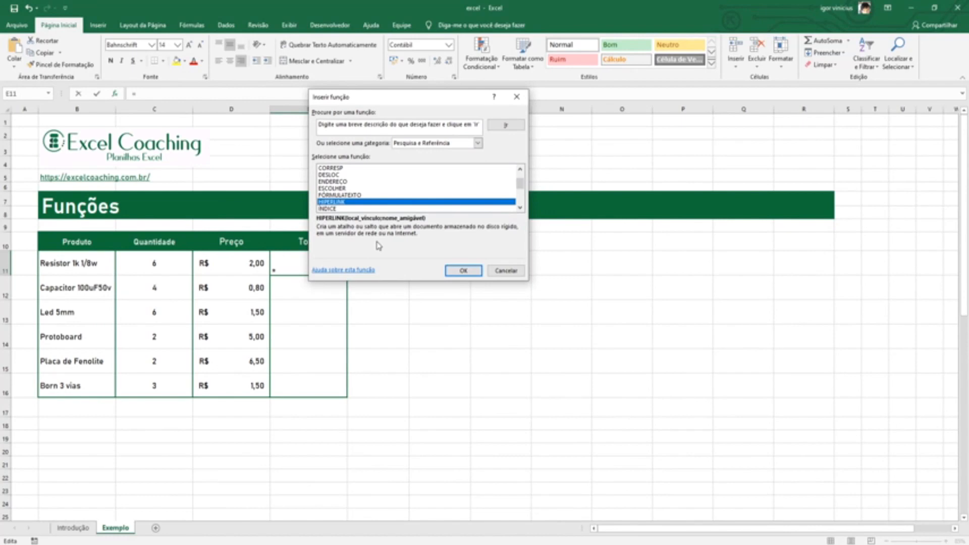
Open the online help article for the HIPERLINK function, examine its syntax and examples, and close the browser
click(361, 273)
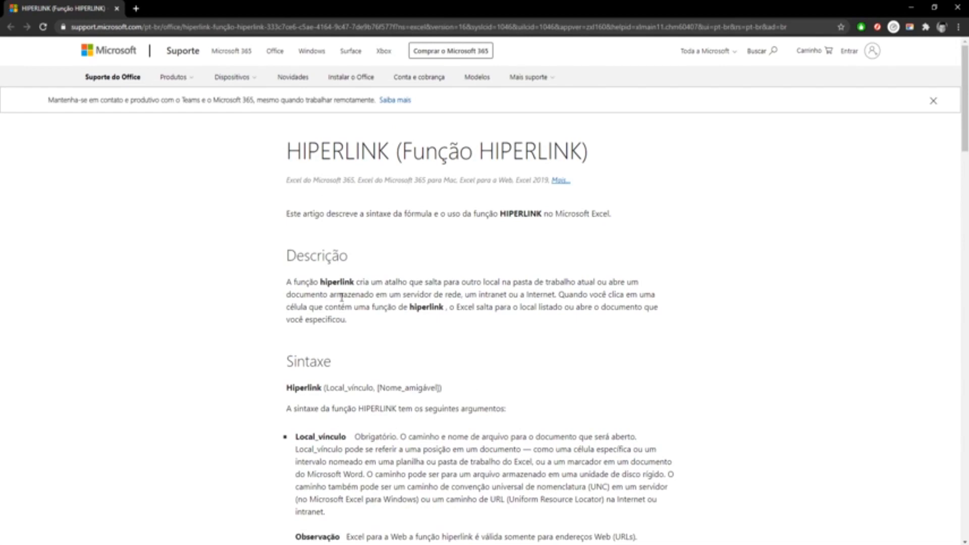
scroll(348, 313, down, 2)
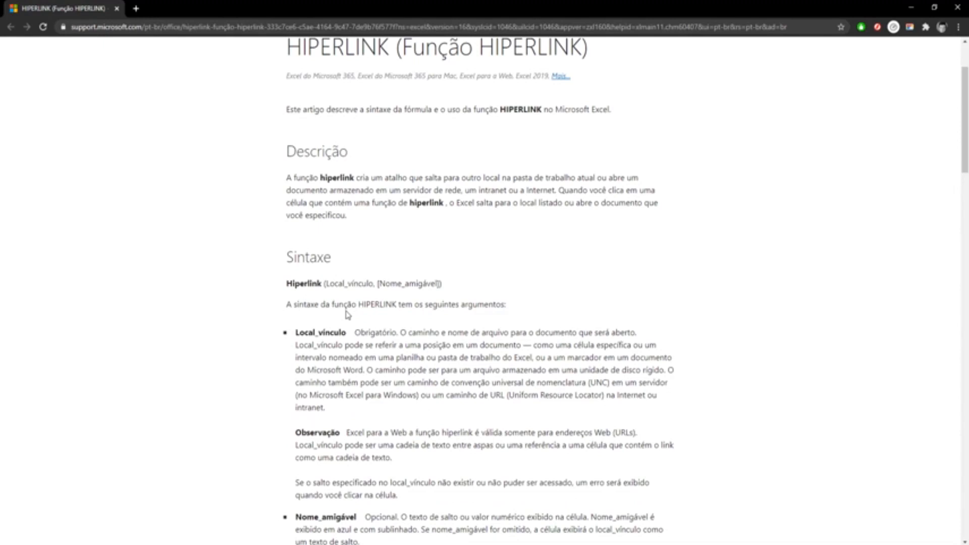
scroll(348, 315, down, 7)
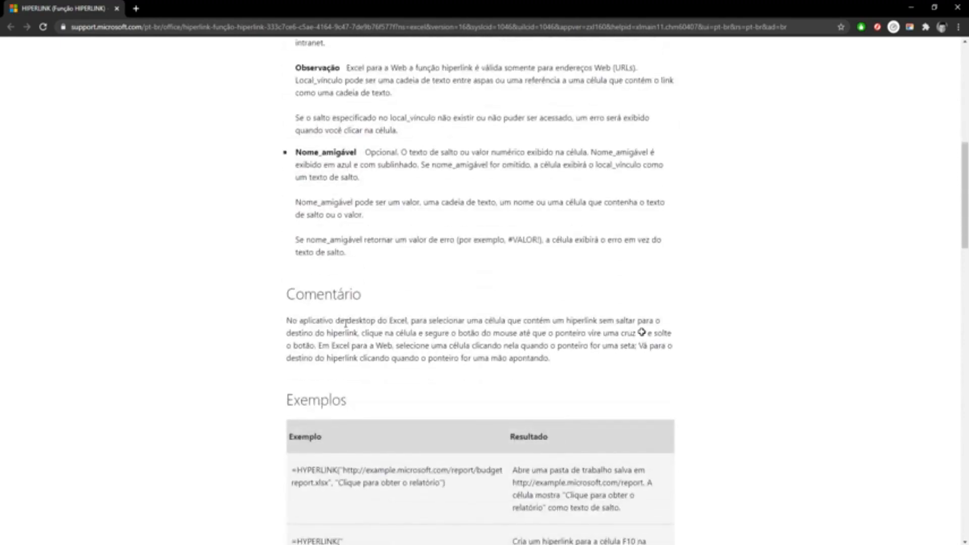
scroll(345, 323, down, 4)
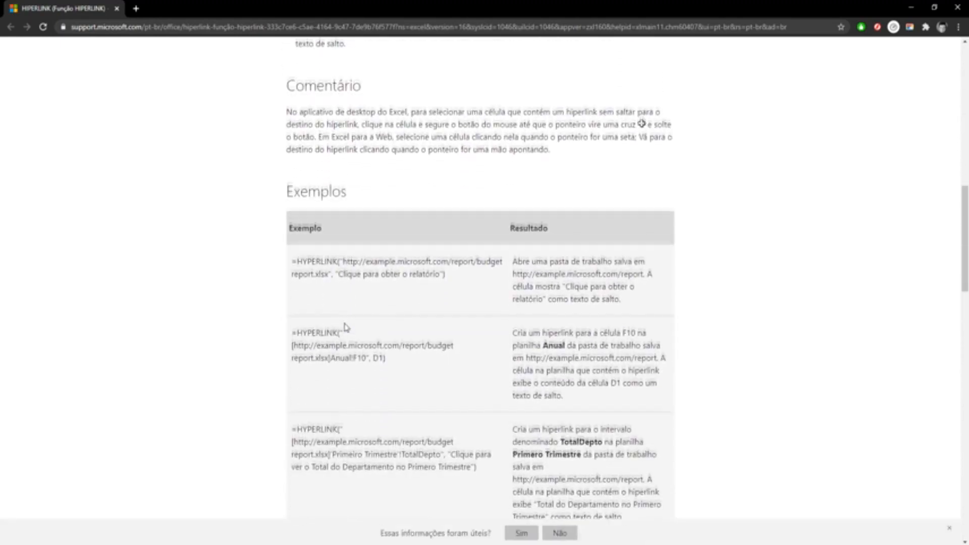
scroll(345, 327, down, 2)
scroll(345, 327, down, 1)
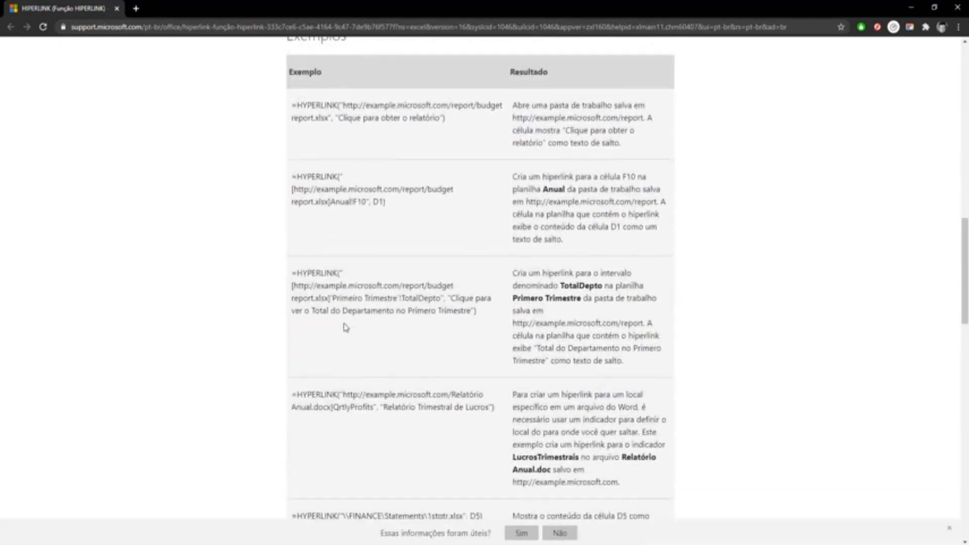
scroll(345, 327, down, 8)
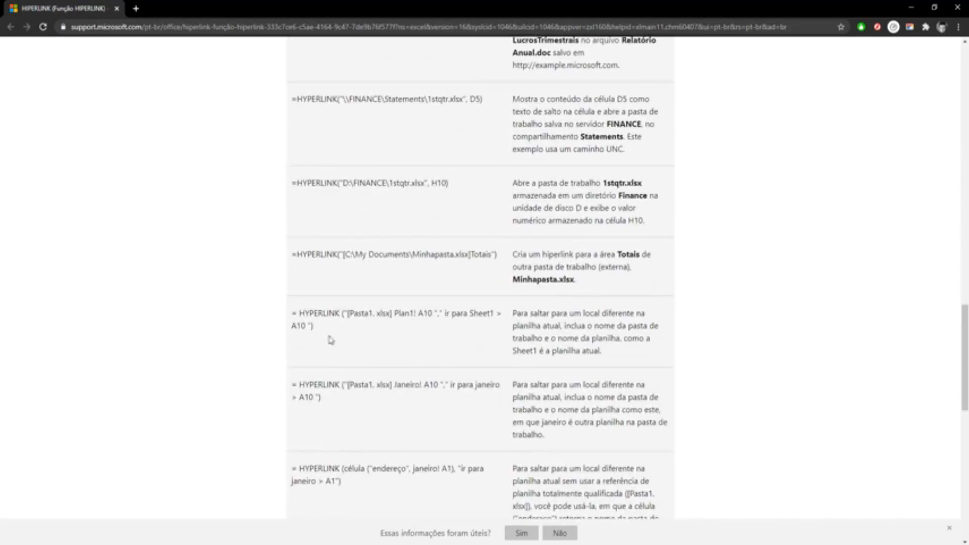
click(957, 7)
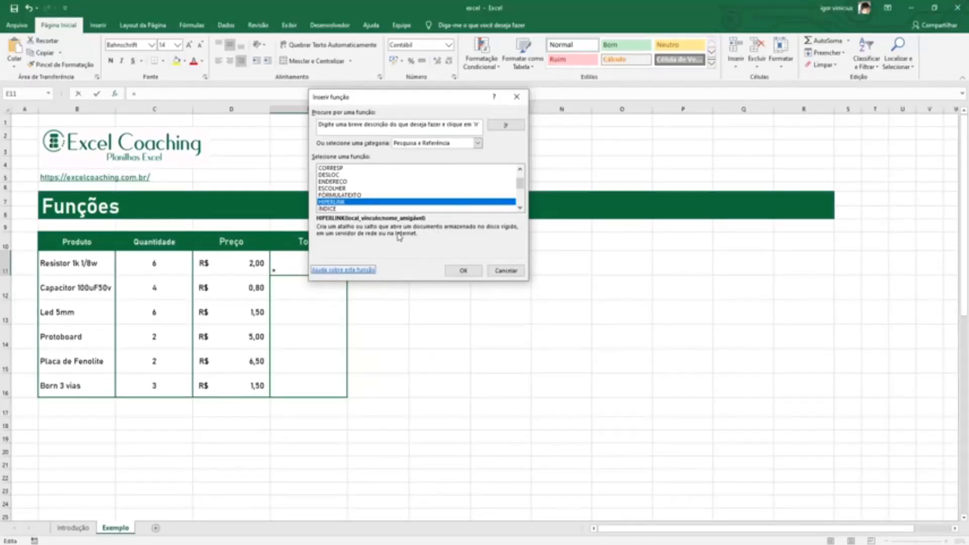
Set the function category to Tudo and search for a function with the description "multiplicação"
click(477, 143)
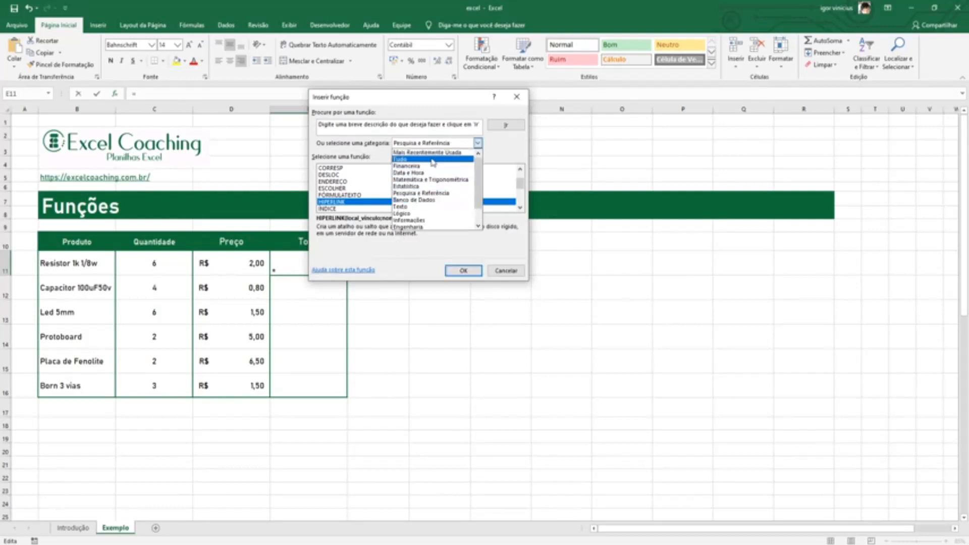
click(432, 160)
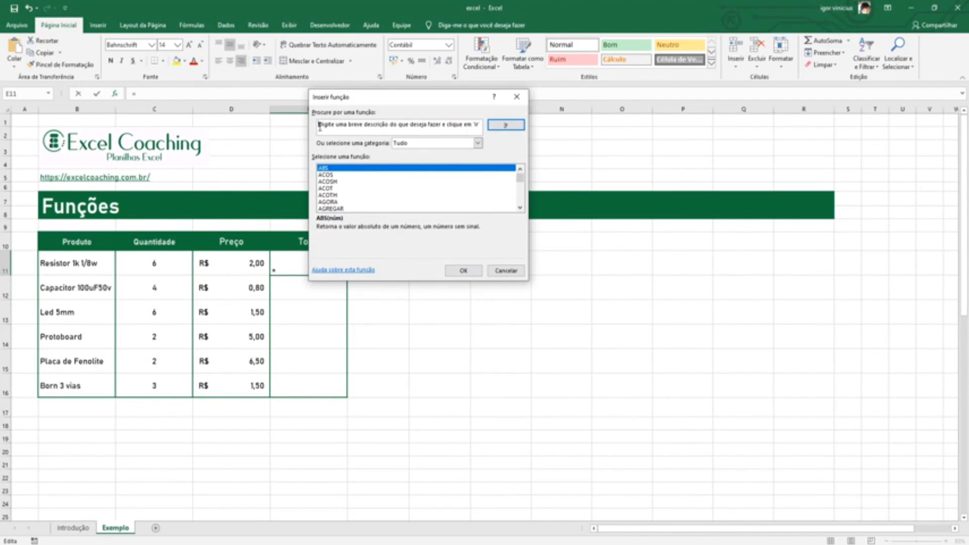
key(Delete)
key(Delete)
key(Delete)
key(Delete)
key(Delete)
key(Delete)
key(Delete)
key(Delete)
key(Delete)
key(Delete)
key(Delete)
key(Delete)
key(Delete)
key(Delete)
key(Delete)
key(Delete)
key(Delete)
key(Delete)
key(Delete)
key(Delete)
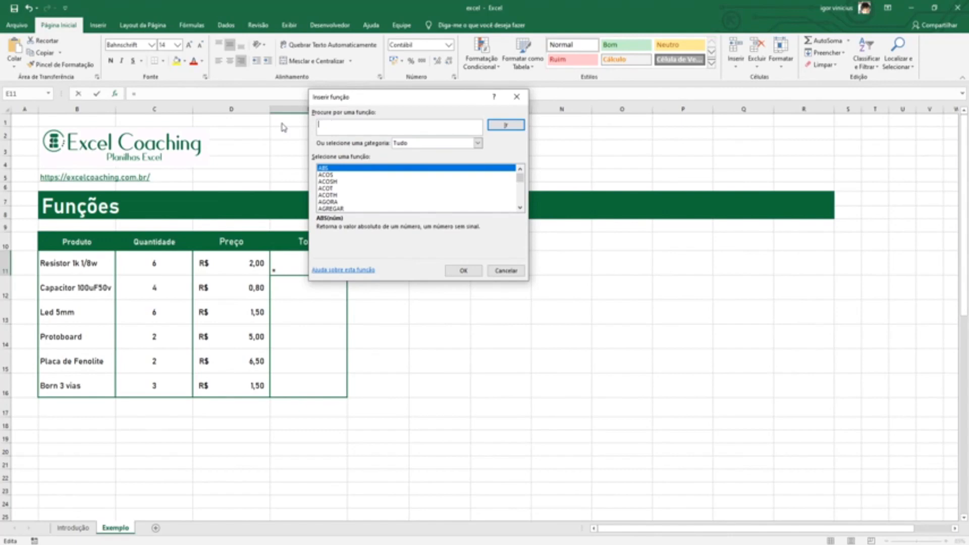
text(multiplicação)
key(Return)
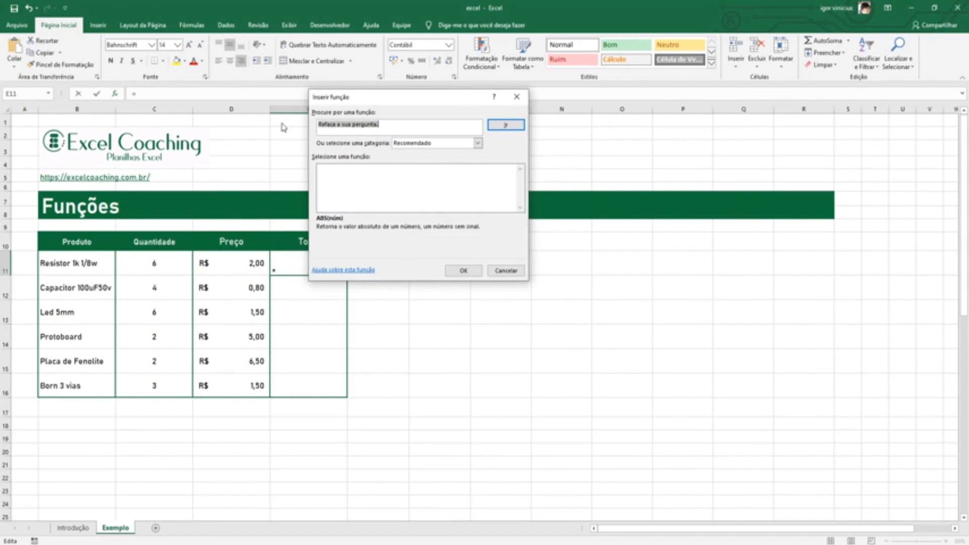
Search the functions for "multi" and select MULT among the recommended ones
text(mult)
key(BackSpace)
key(BackSpace)
key(BackSpace)
key(BackSpace)
text(mult)
key(Return)
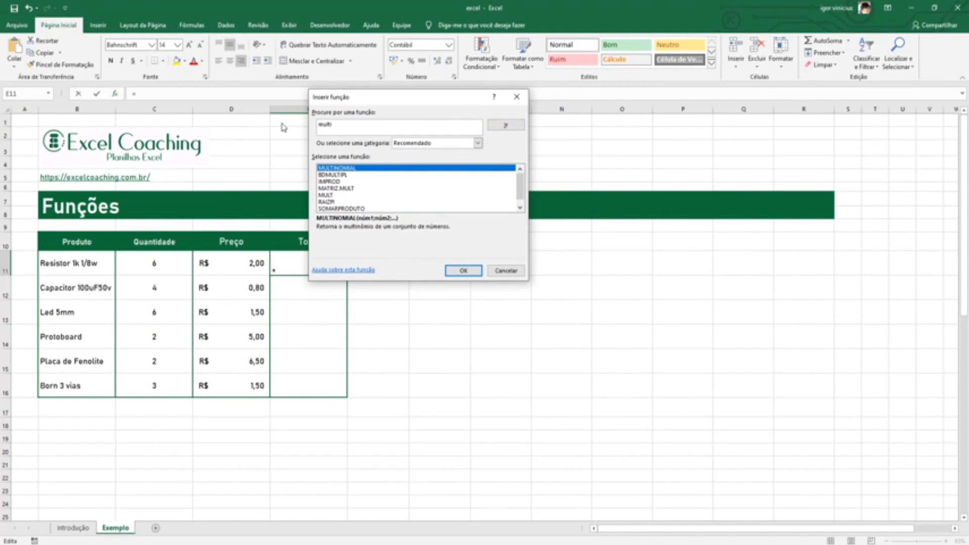
key(Down)
key(Down)
key(Down)
key(Down)
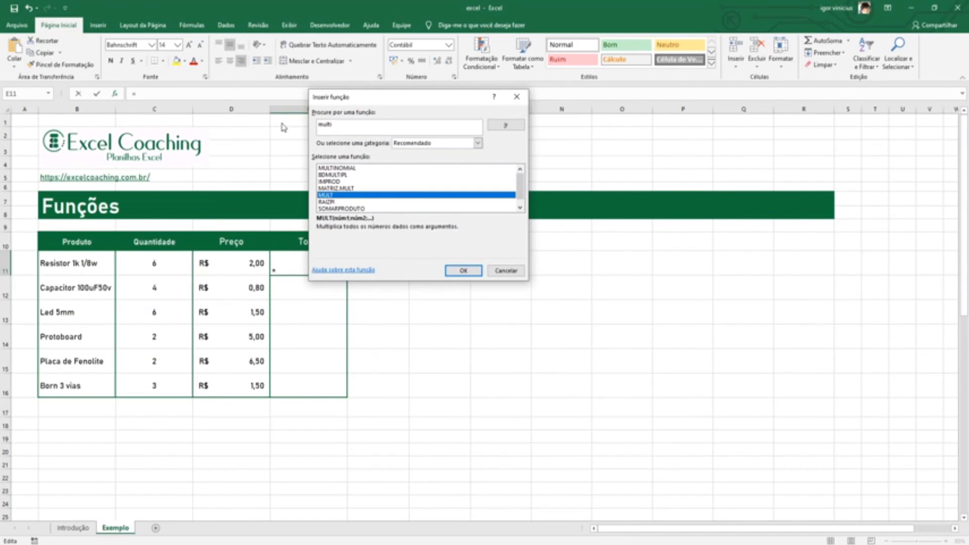
click(332, 126)
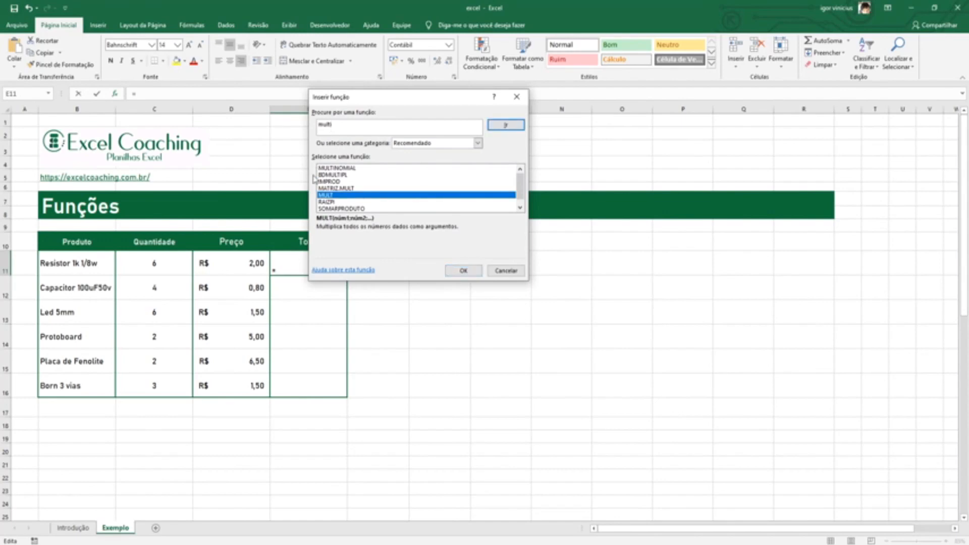
click(350, 197)
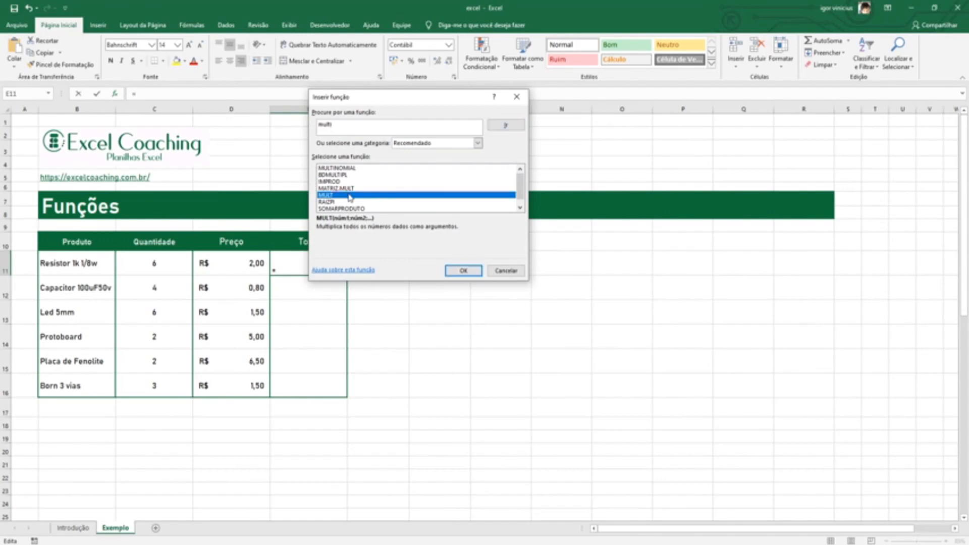
Insert the MULT function in cell E11 and clear the suggested range from its Núm1 argument
click(465, 272)
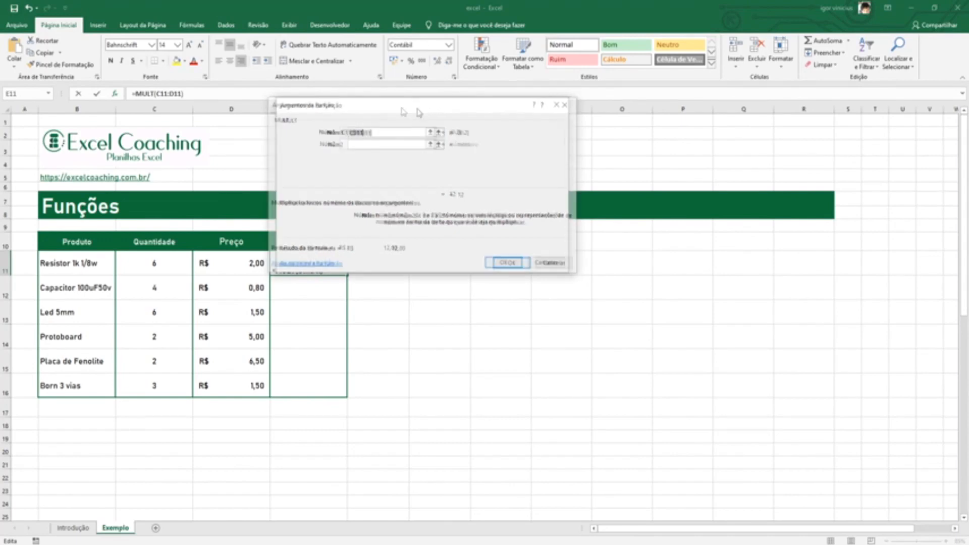
drag(404, 105, 536, 107)
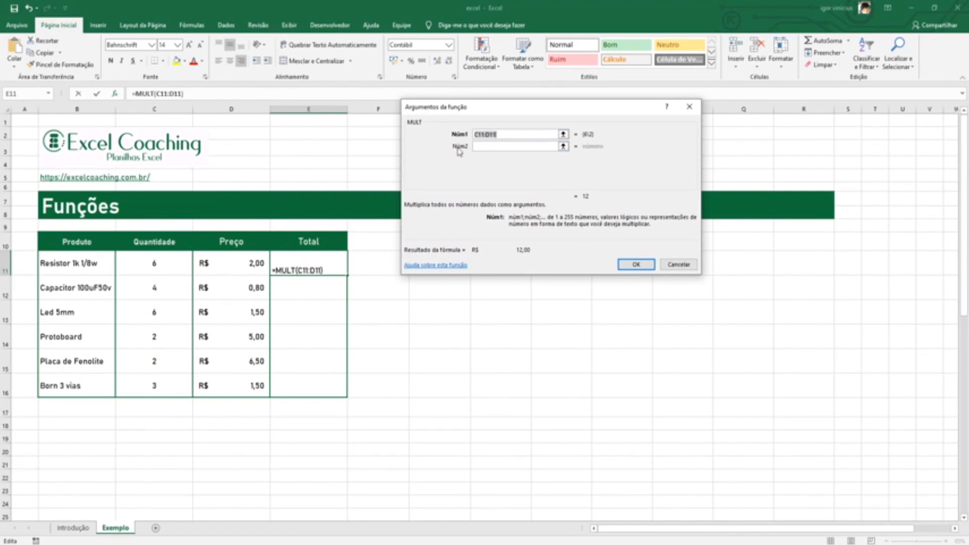
click(497, 135)
key(BackSpace)
key(BackSpace)
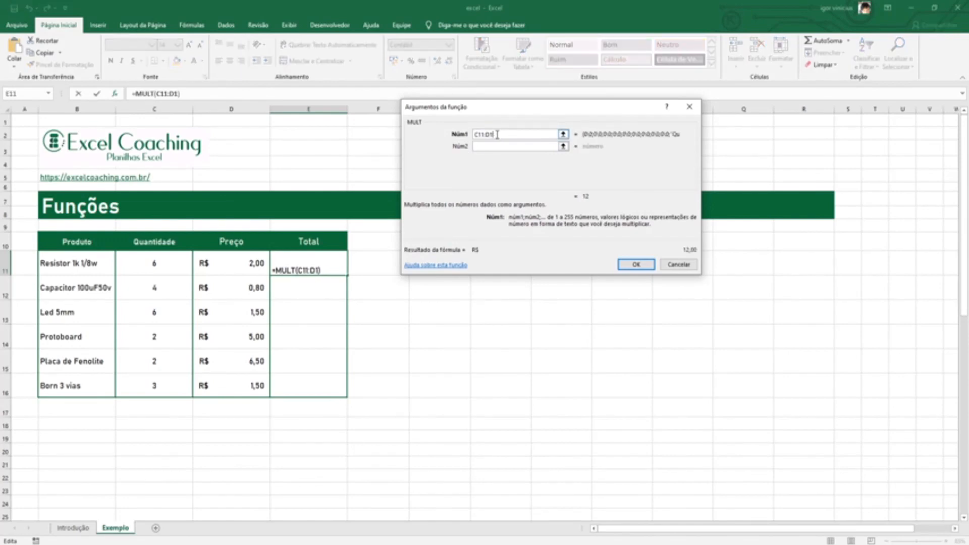
key(BackSpace)
key(BackSpace)
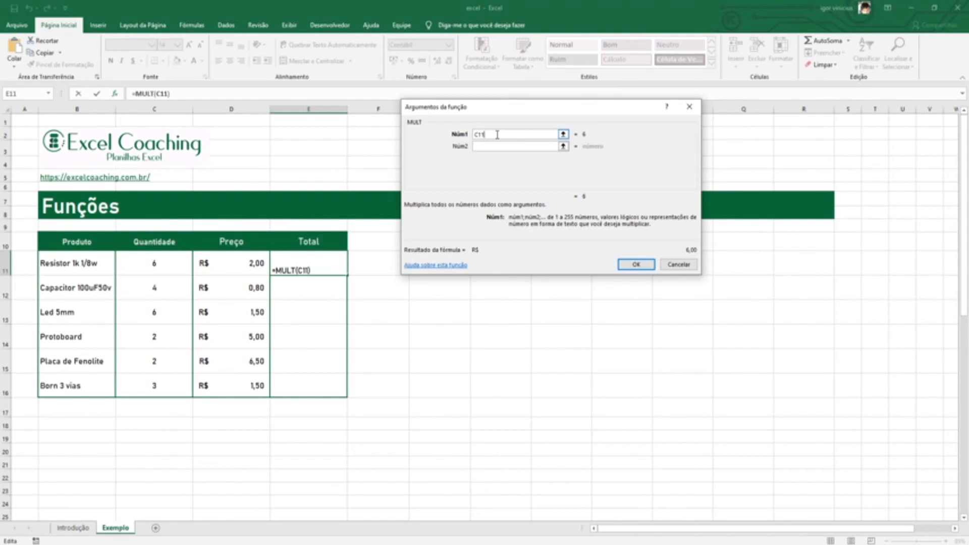
key(BackSpace)
key(BackSpace)
key(BackSpace)
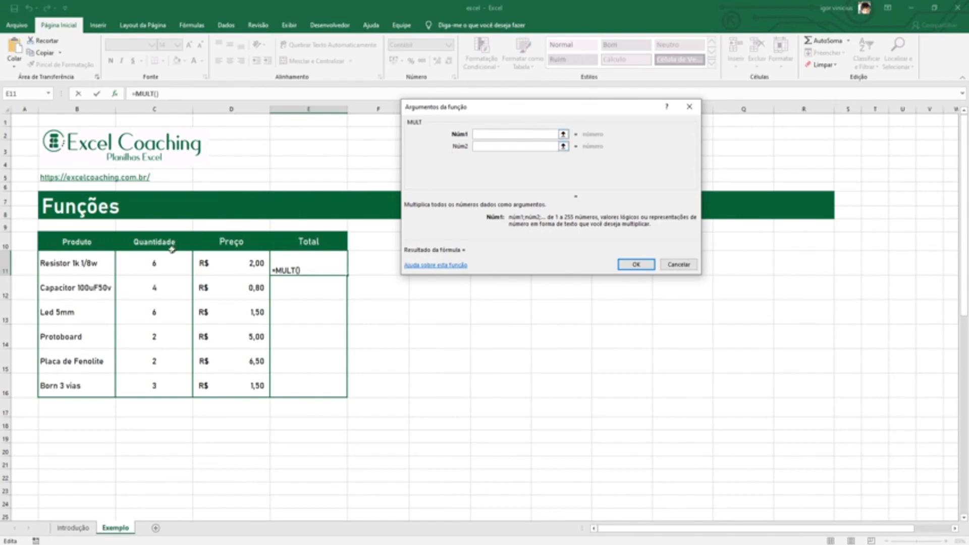
Set MULT's Núm1 argument to C11 and Núm2 to D11, and accept the function for the Resistor total
click(154, 264)
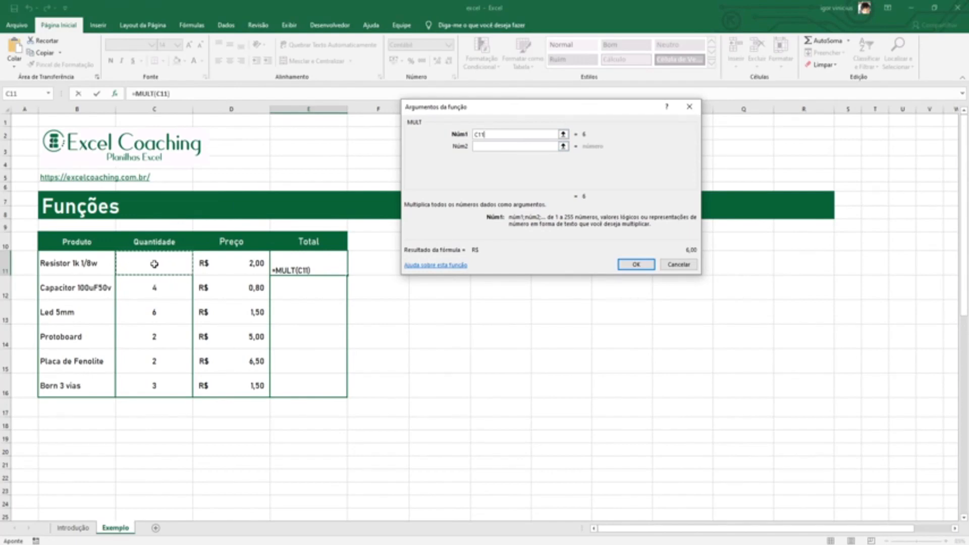
click(500, 146)
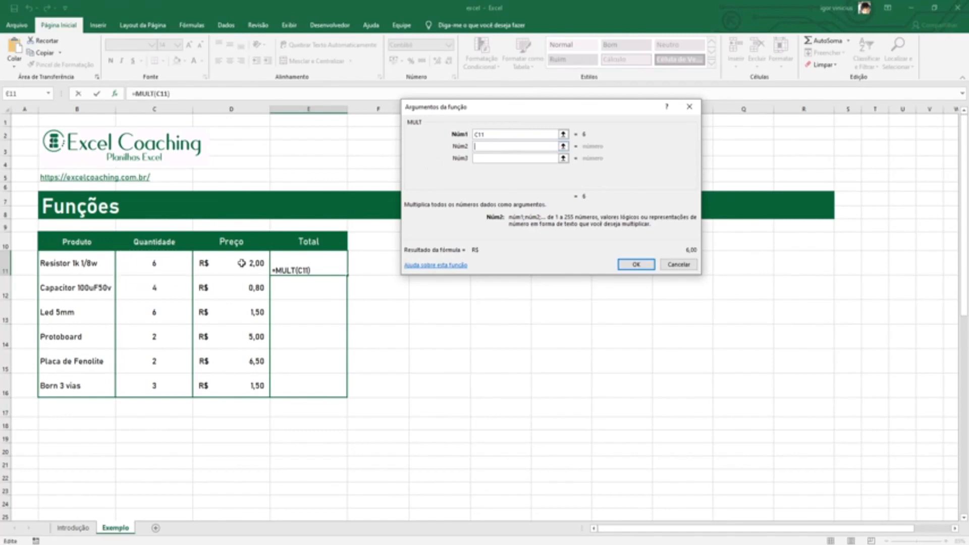
click(241, 263)
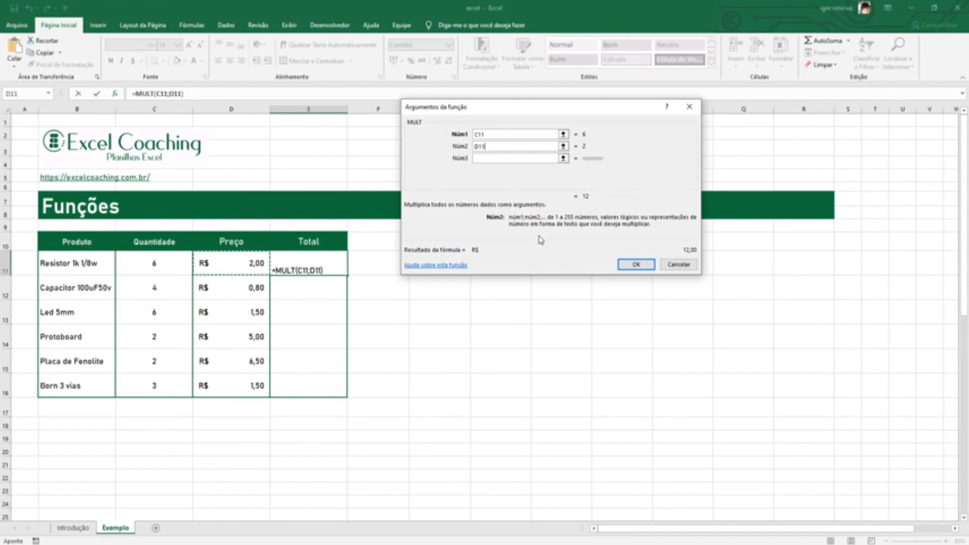
click(626, 264)
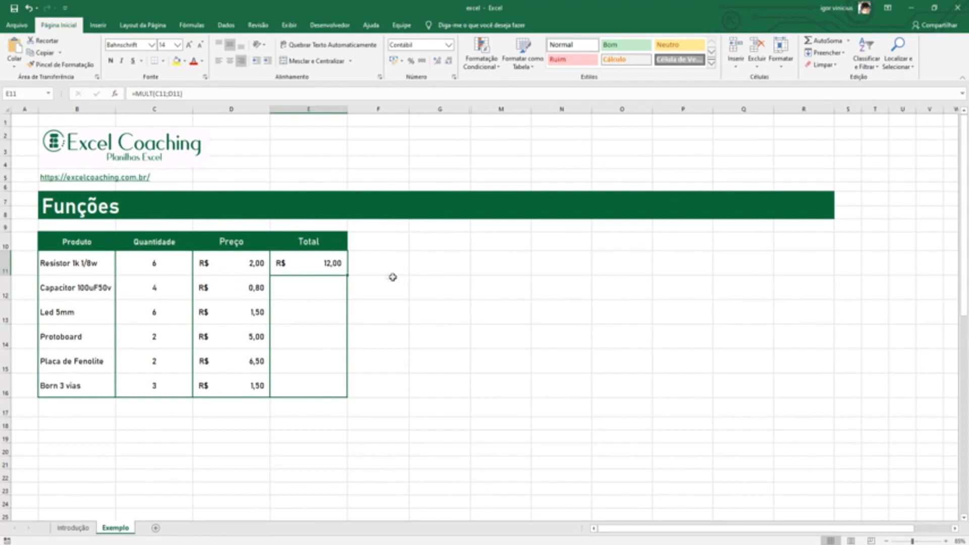
Enter the formula =MULT(C12;D12) directly in cell E12 for the capacitor's total
click(308, 288)
click(226, 94)
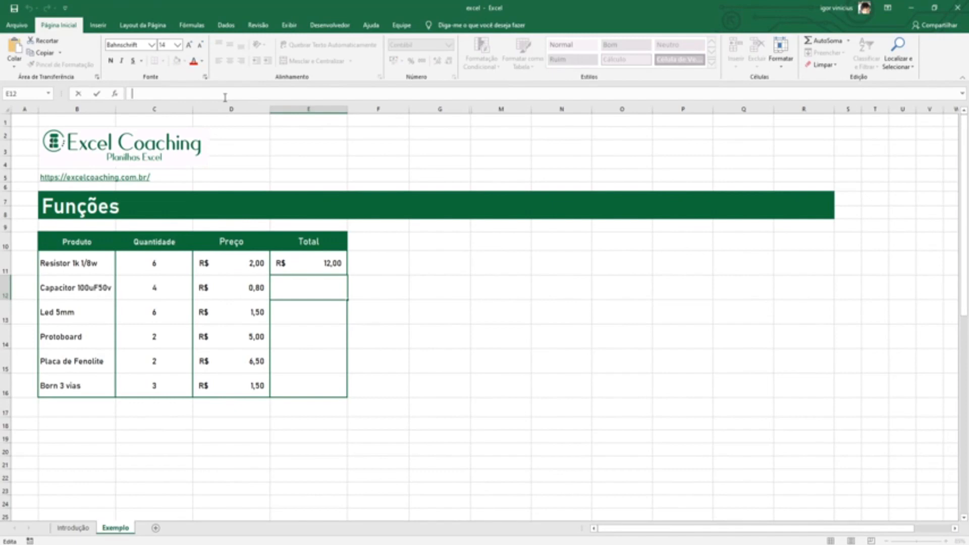
text(=)
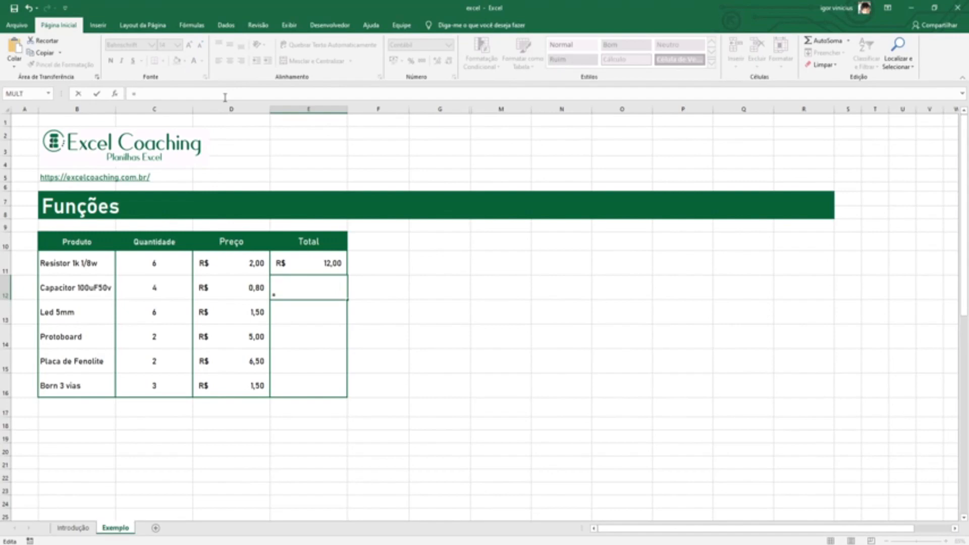
text(mult)
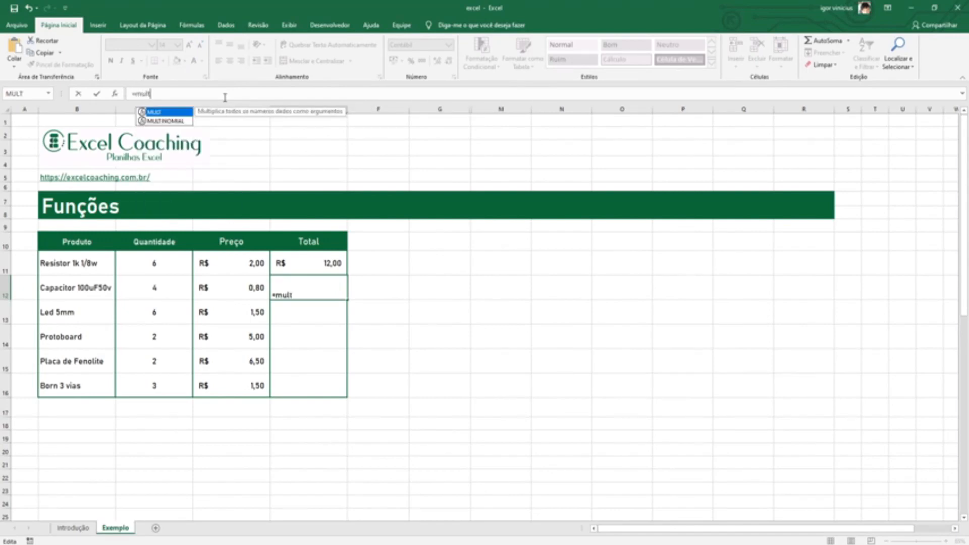
key(Tab)
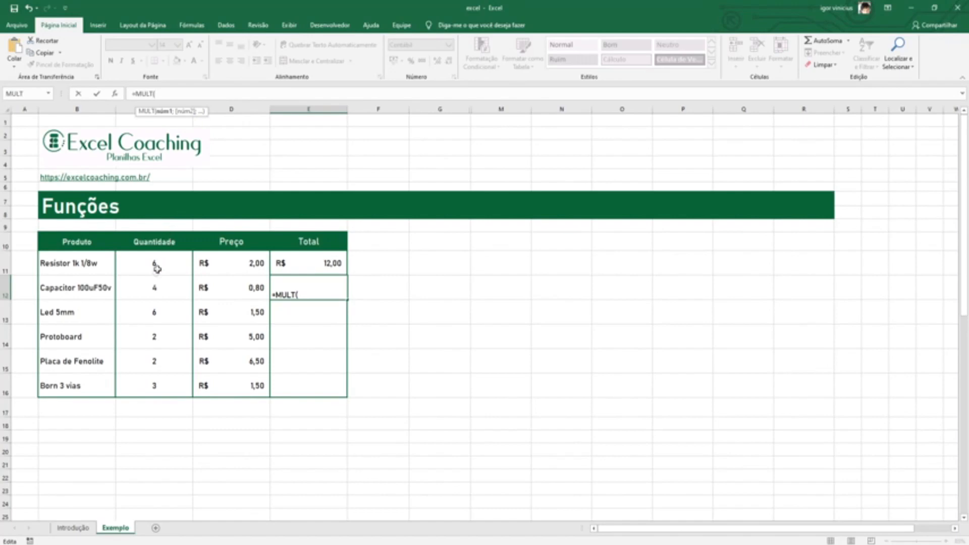
click(151, 286)
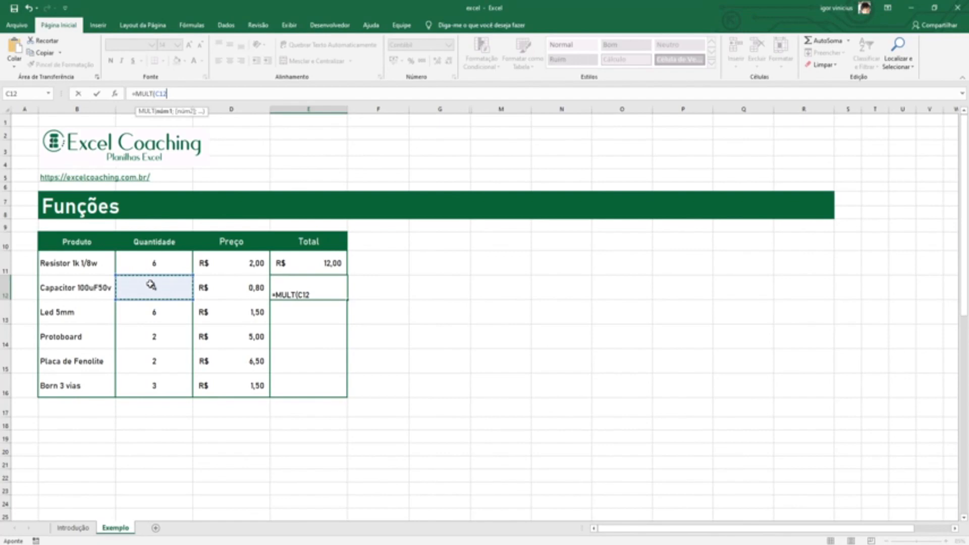
text(;)
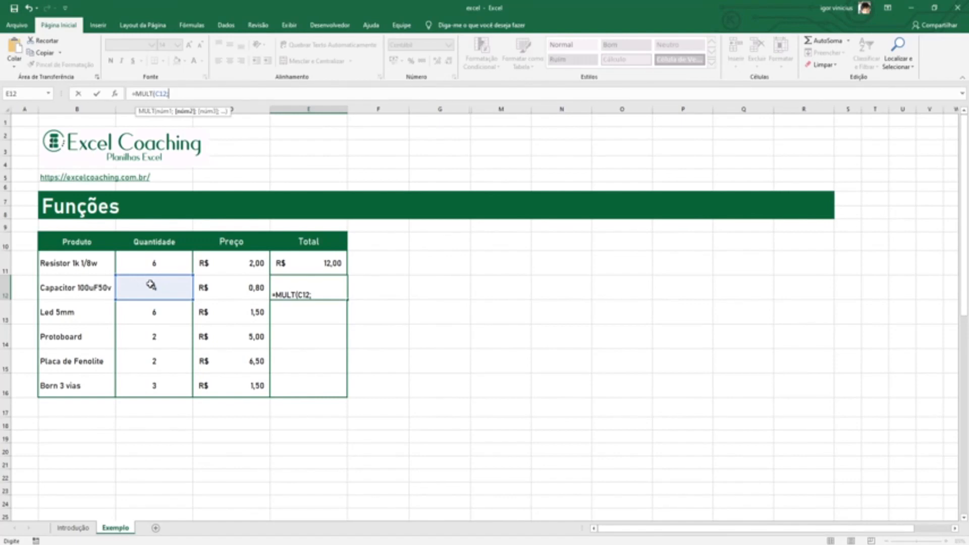
click(223, 284)
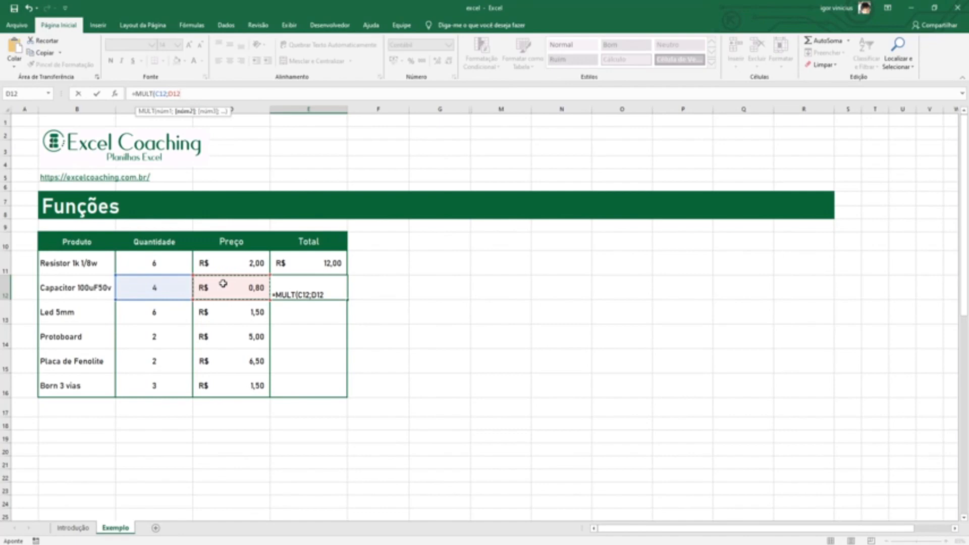
key(Return)
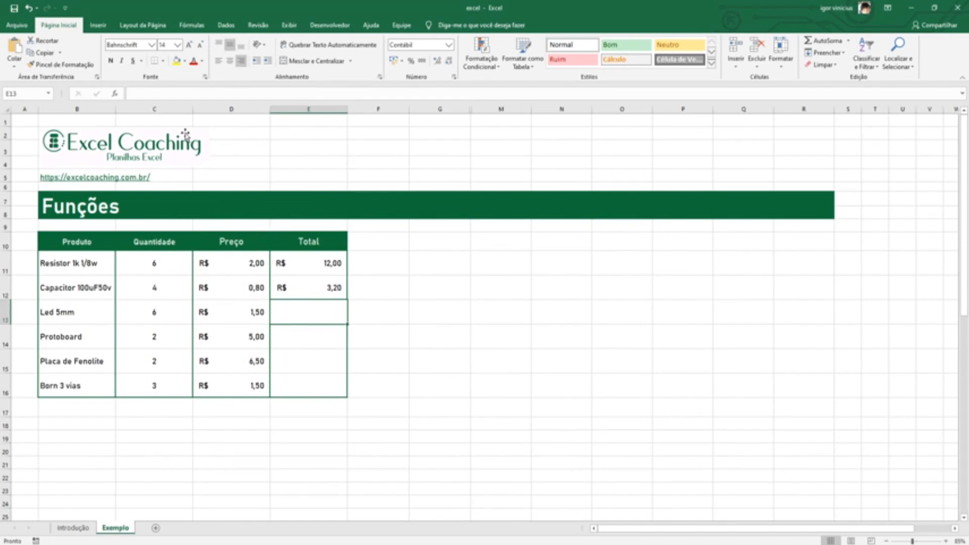
Examine the functions of the Data e Hora category in the Insert Function dialog and close it without inserting one
click(116, 97)
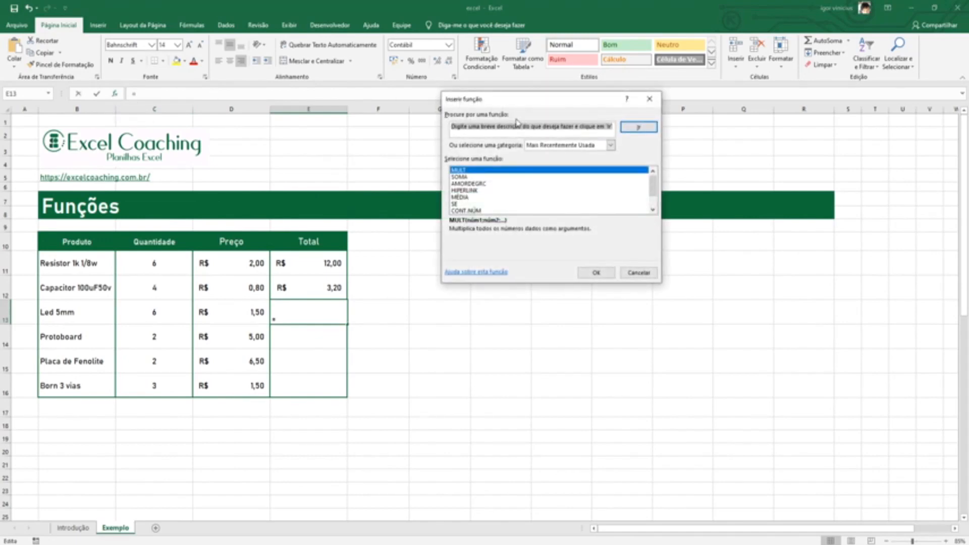
click(610, 146)
click(631, 151)
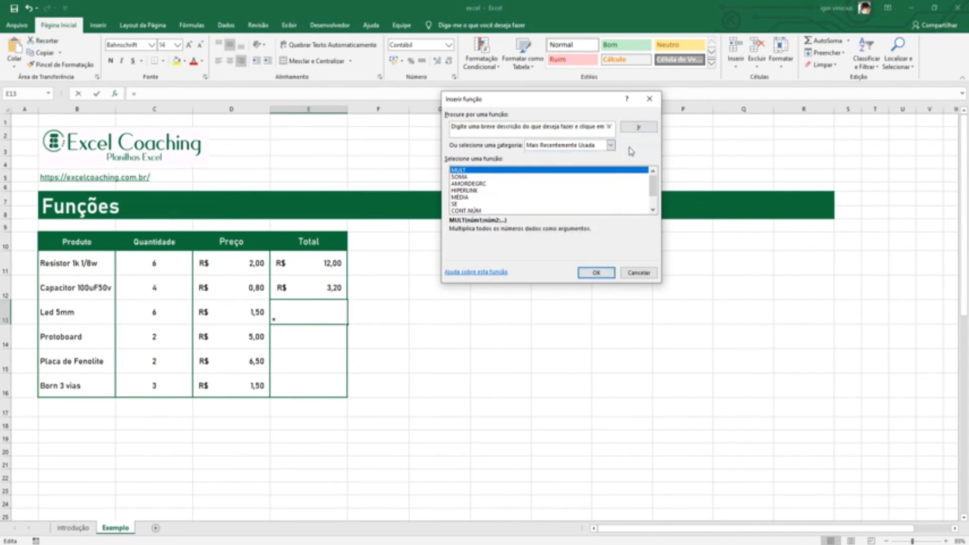
click(611, 145)
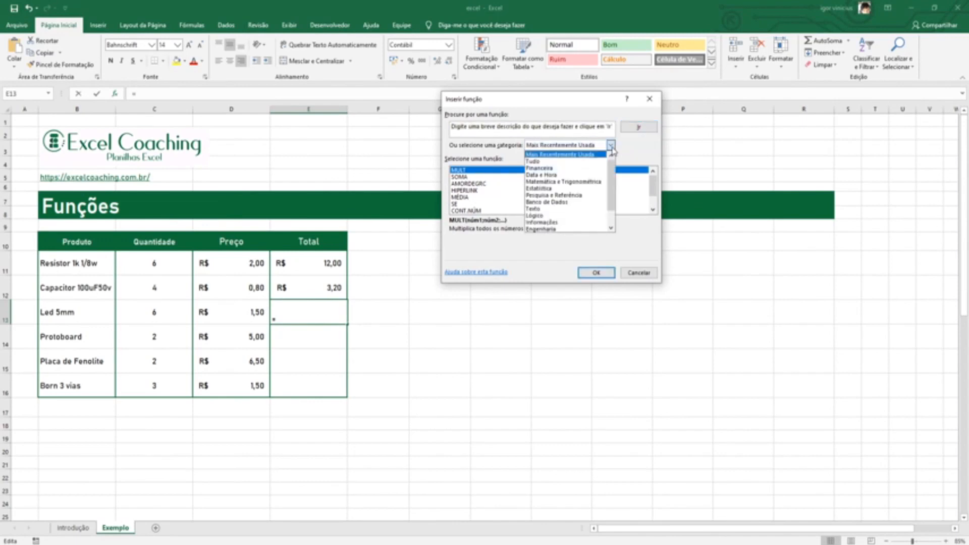
click(539, 175)
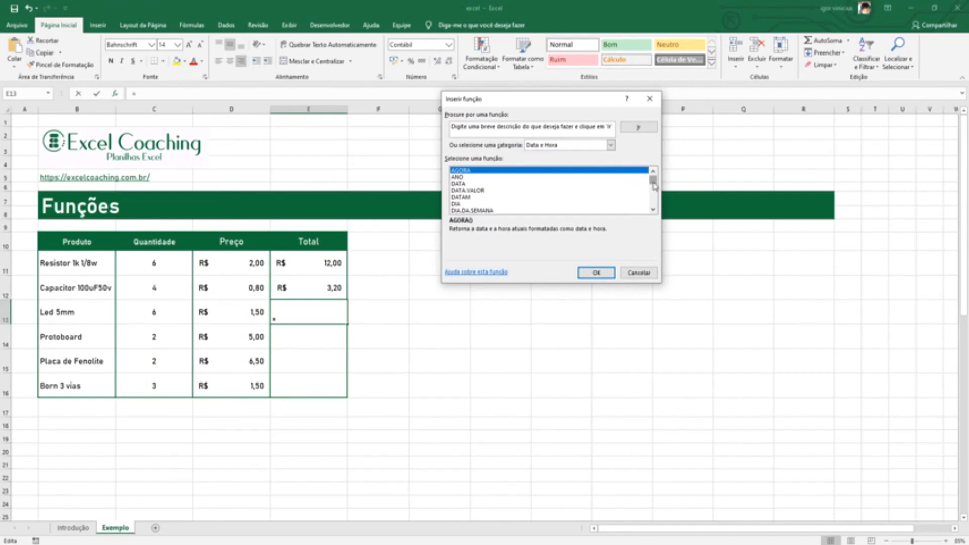
drag(653, 182, 653, 183)
drag(654, 185, 653, 210)
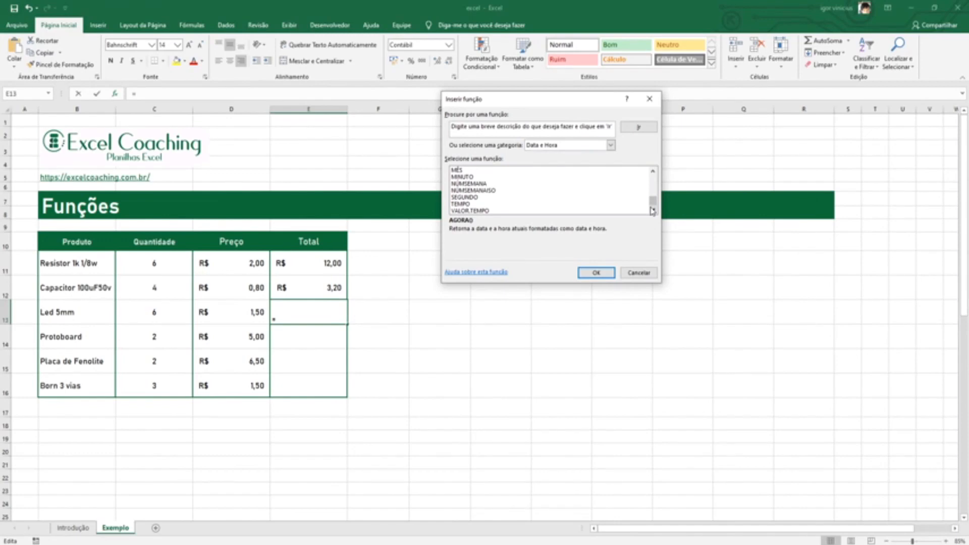
key(Escape)
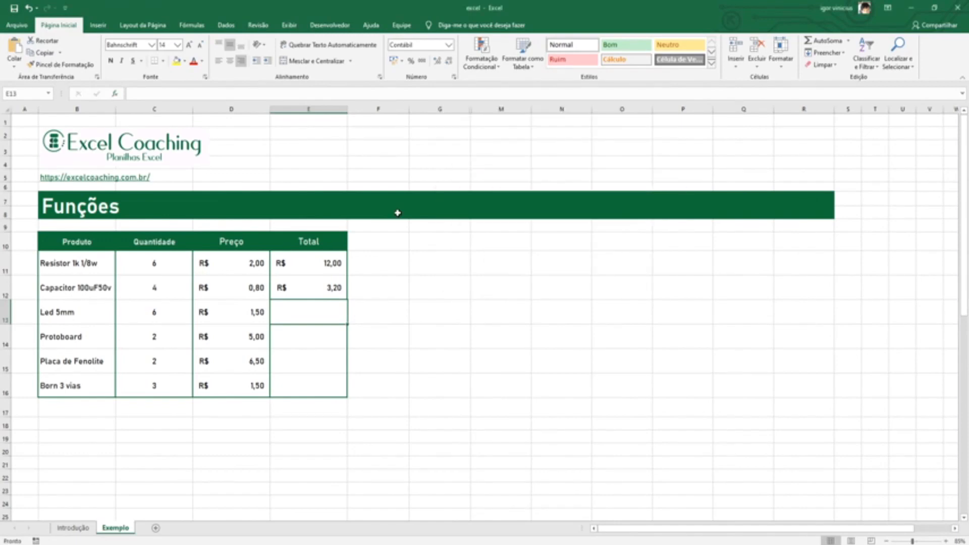